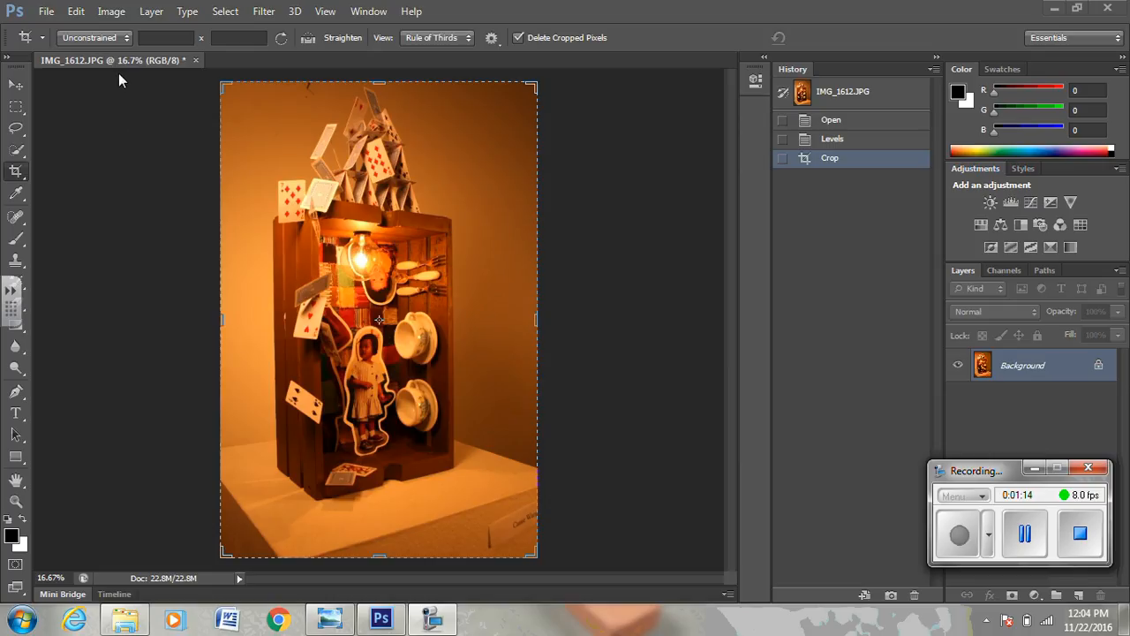
- Open a Color Balance adjustment for the photo and set its tone balance to Midtones
click(112, 12)
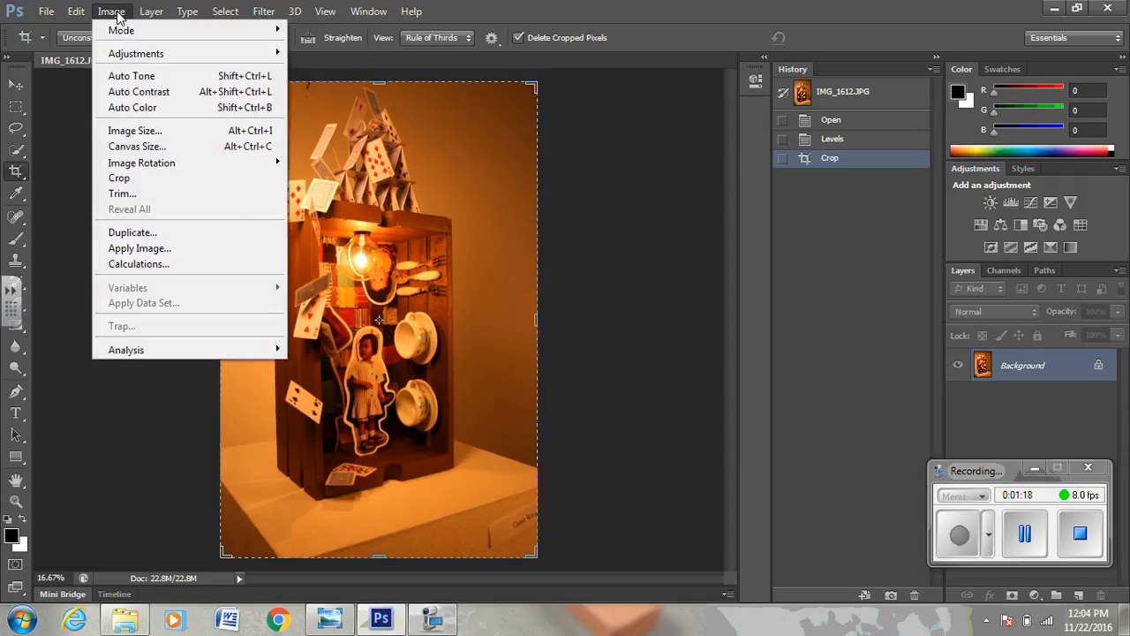
mouse_move(120, 55)
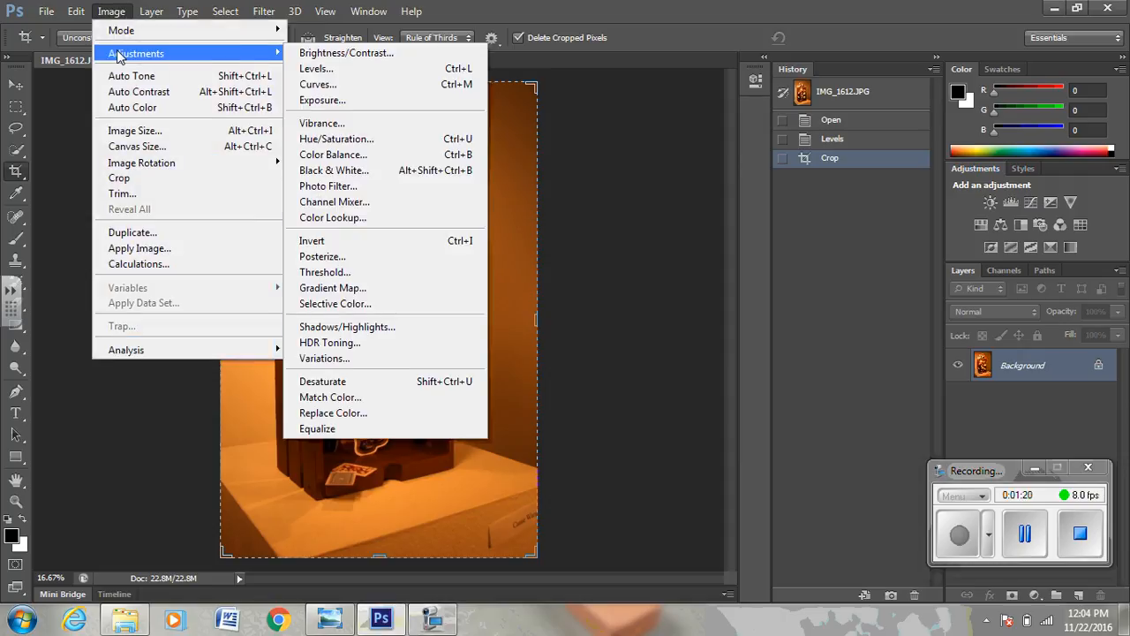
click(375, 155)
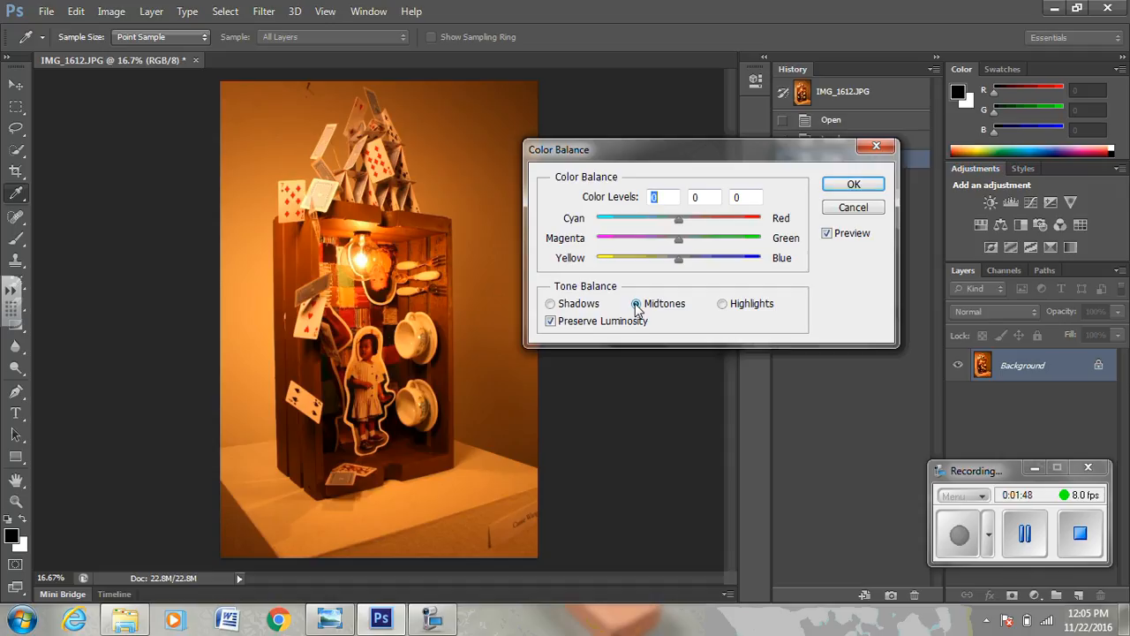
click(552, 306)
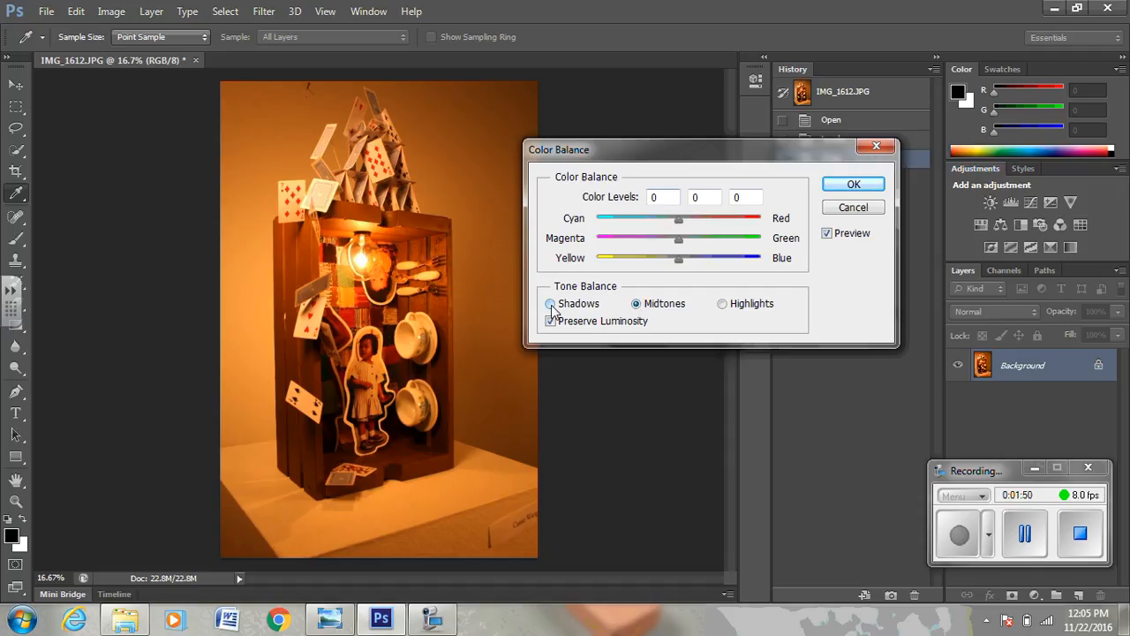
click(642, 305)
click(731, 307)
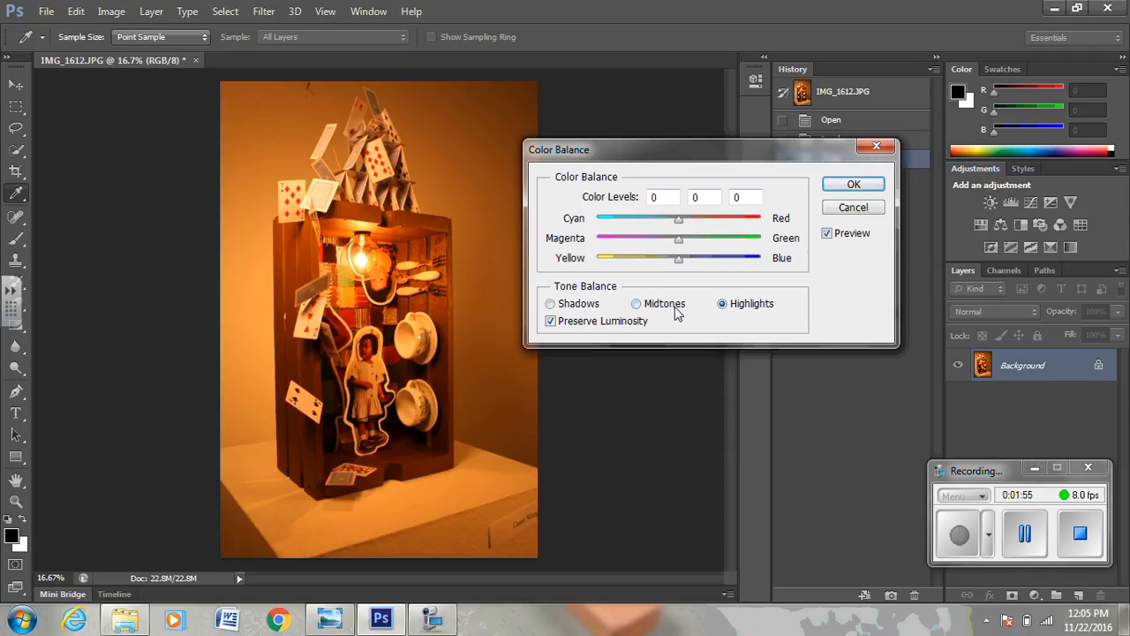
click(641, 307)
- Set the midtone colour levels to -30 cyan–red, +7 magenta–green and +26 yellow–blue, and apply the Color Balance
mouse_move(678, 262)
mouse_down()
mouse_move(787, 268)
mouse_move(681, 258)
mouse_move(690, 259)
mouse_up()
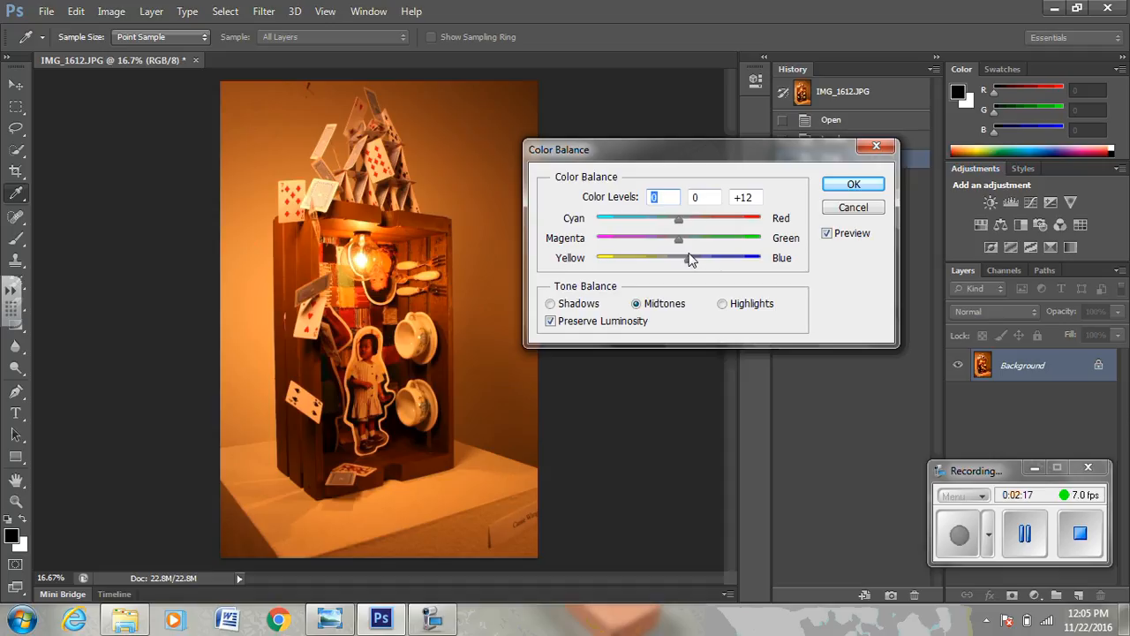
key(Tab)
key(Tab)
mouse_move(679, 246)
mouse_down()
mouse_move(659, 244)
mouse_move(678, 245)
mouse_up()
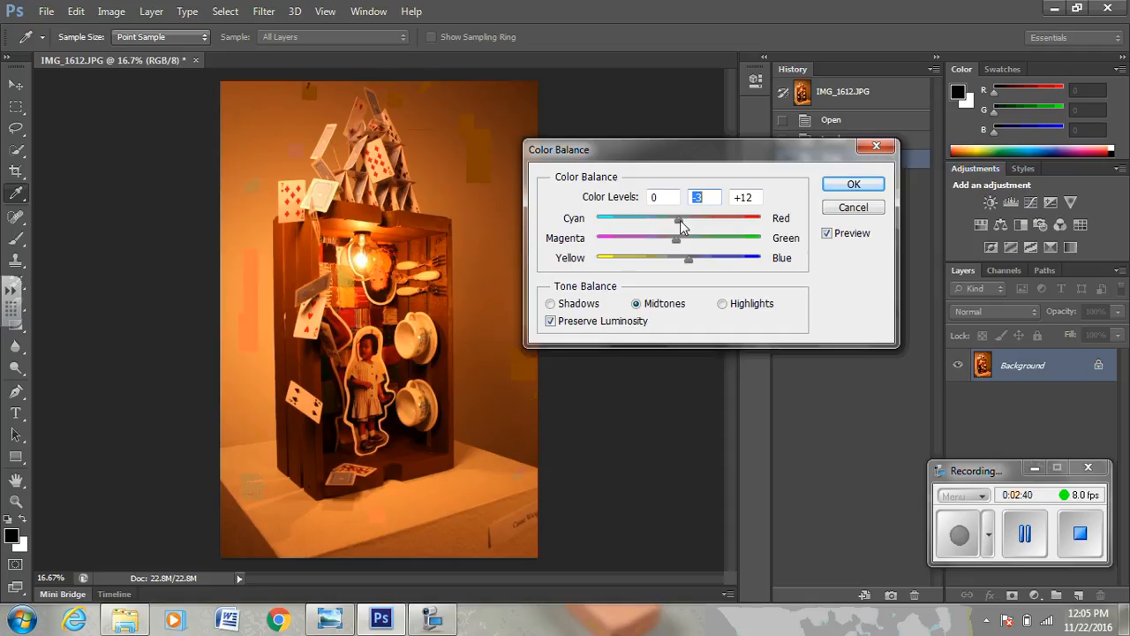
drag(678, 226, 654, 225)
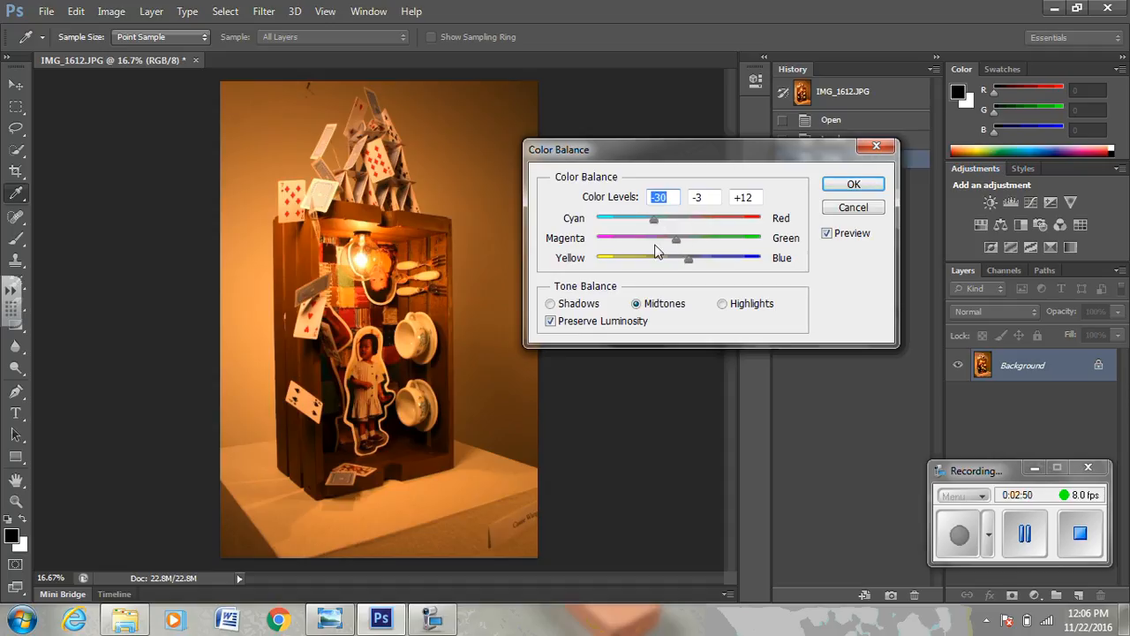
drag(673, 238, 685, 239)
drag(688, 263, 701, 263)
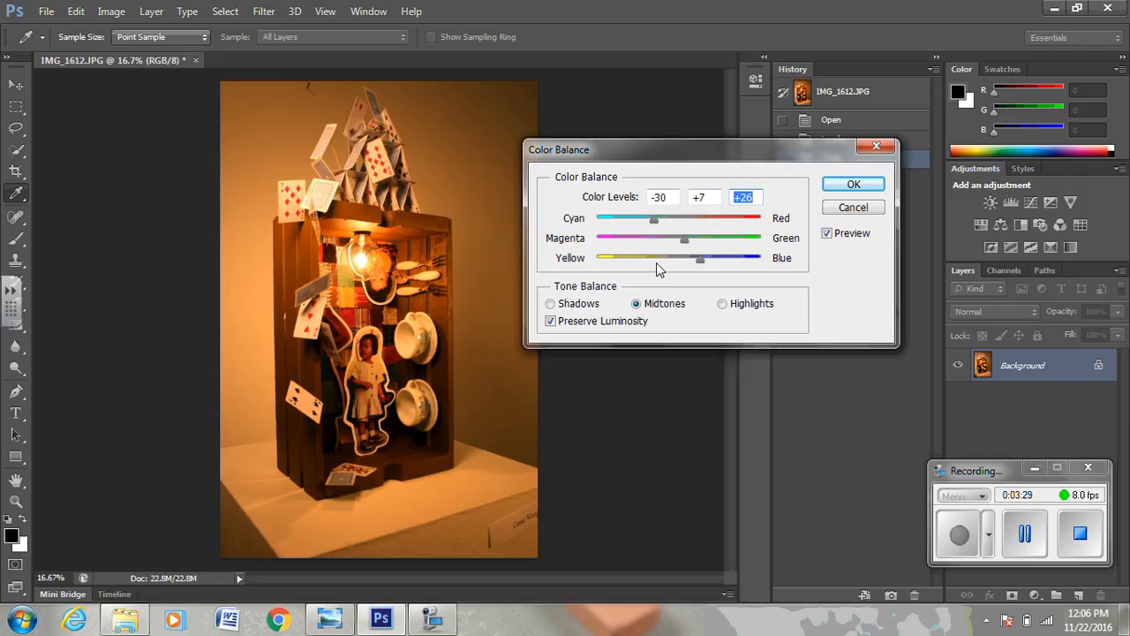
click(853, 184)
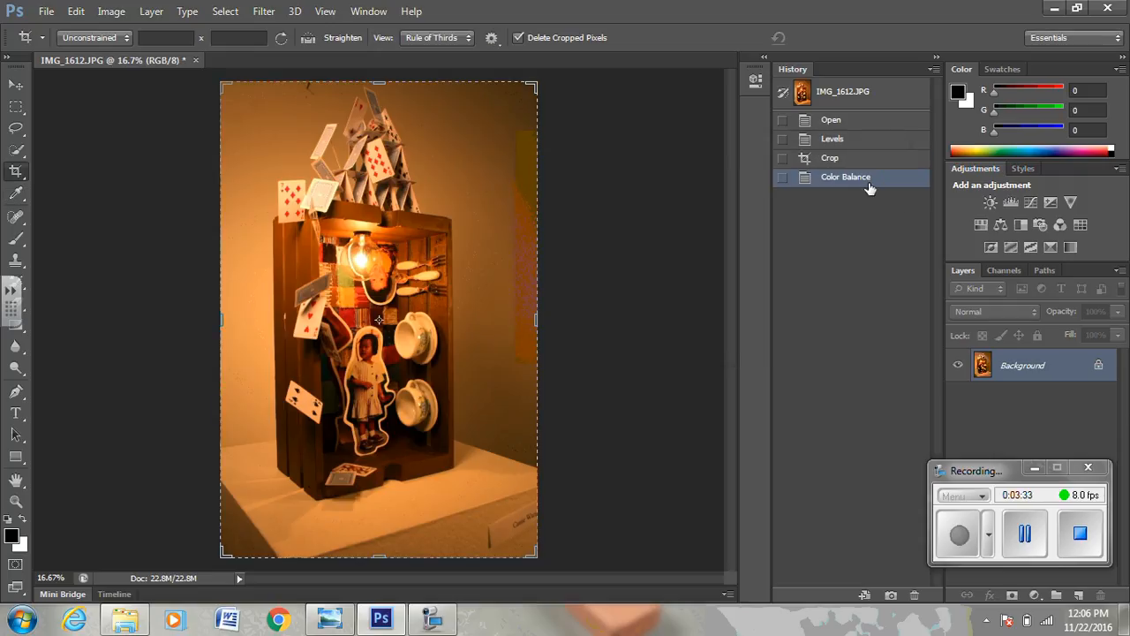
- Hide the document's History list and show it again
click(372, 11)
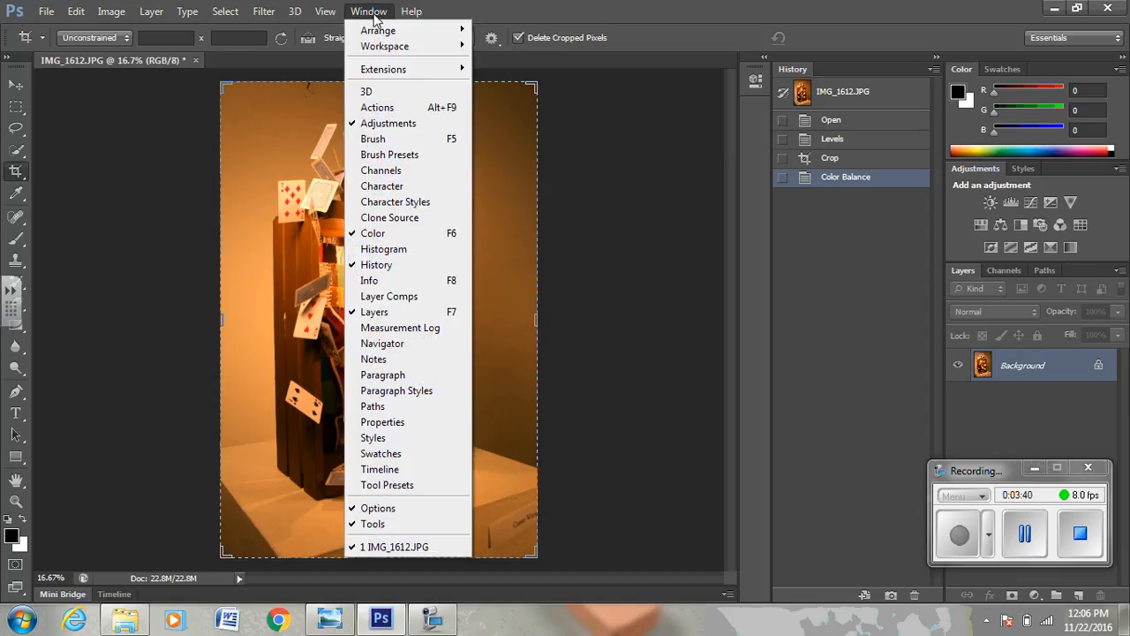
click(383, 265)
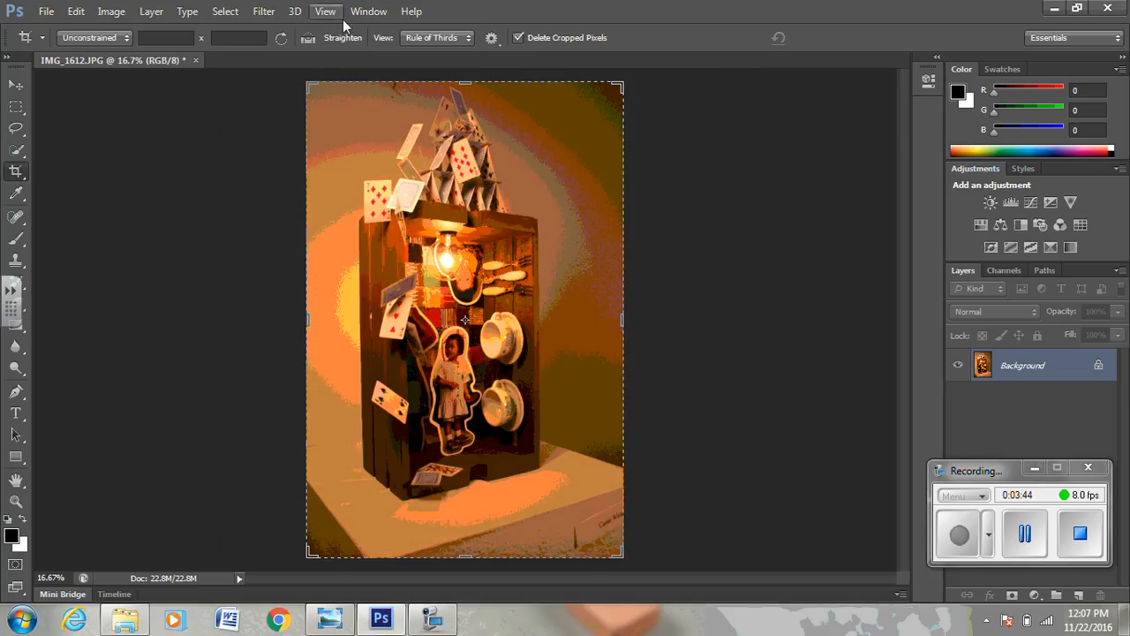
click(368, 11)
click(380, 265)
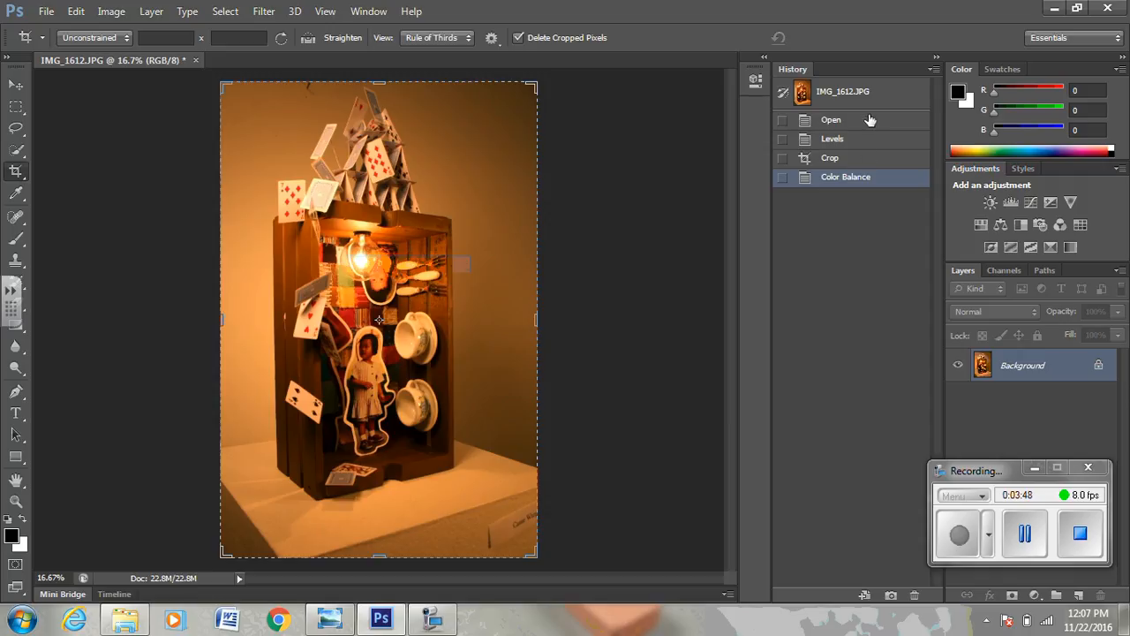
- Compare the photo before and after the colour correction by switching between the Crop and Color Balance history states
click(863, 166)
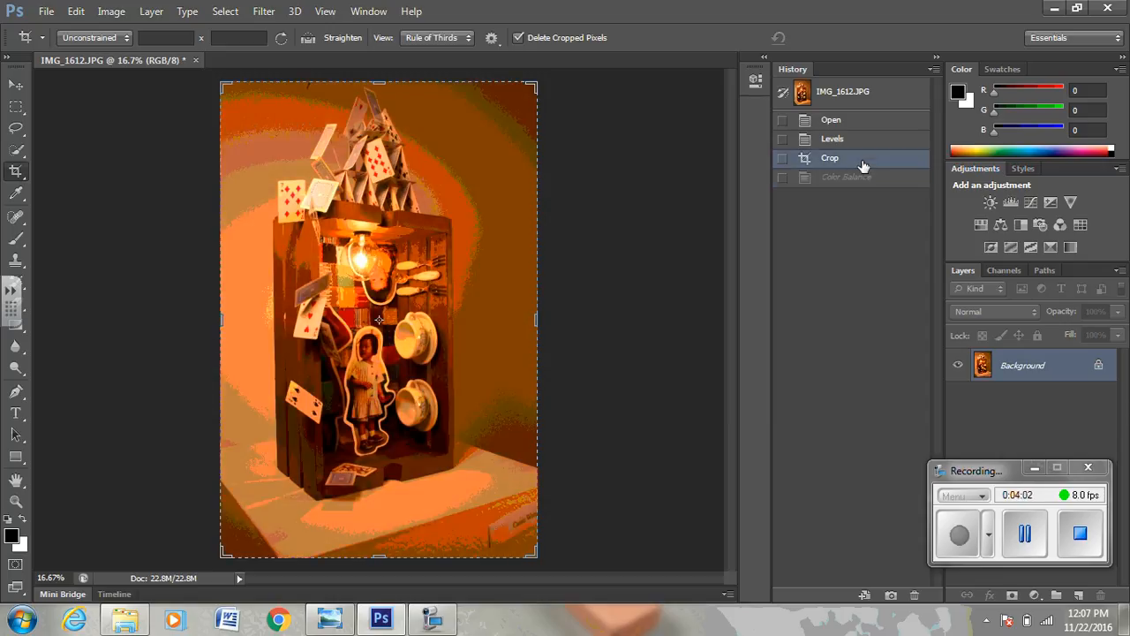
click(855, 177)
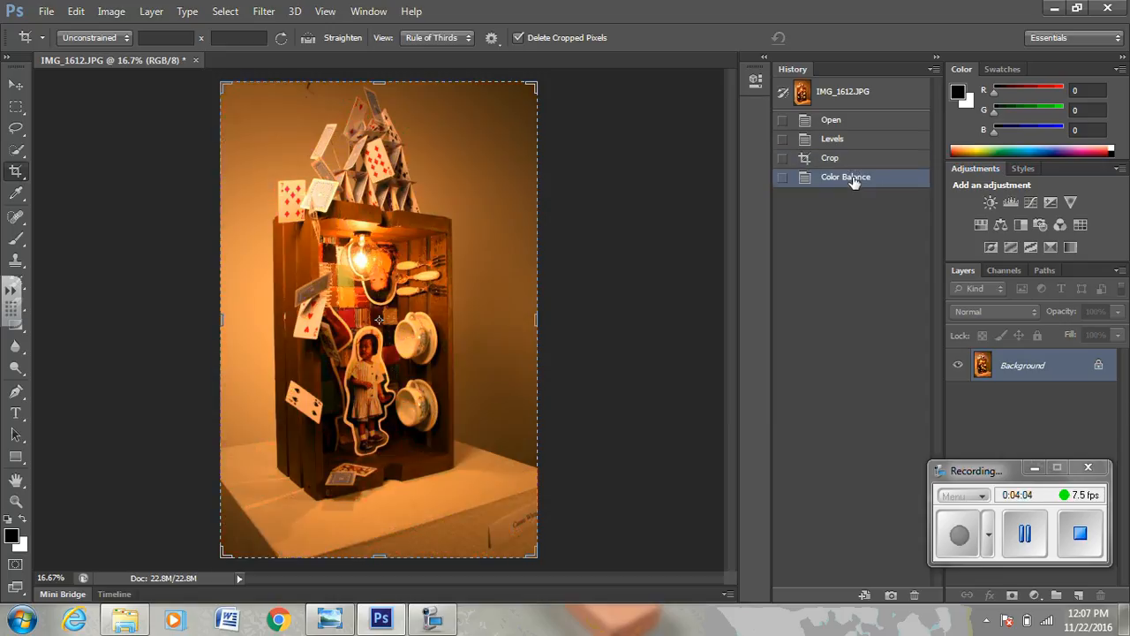
click(853, 159)
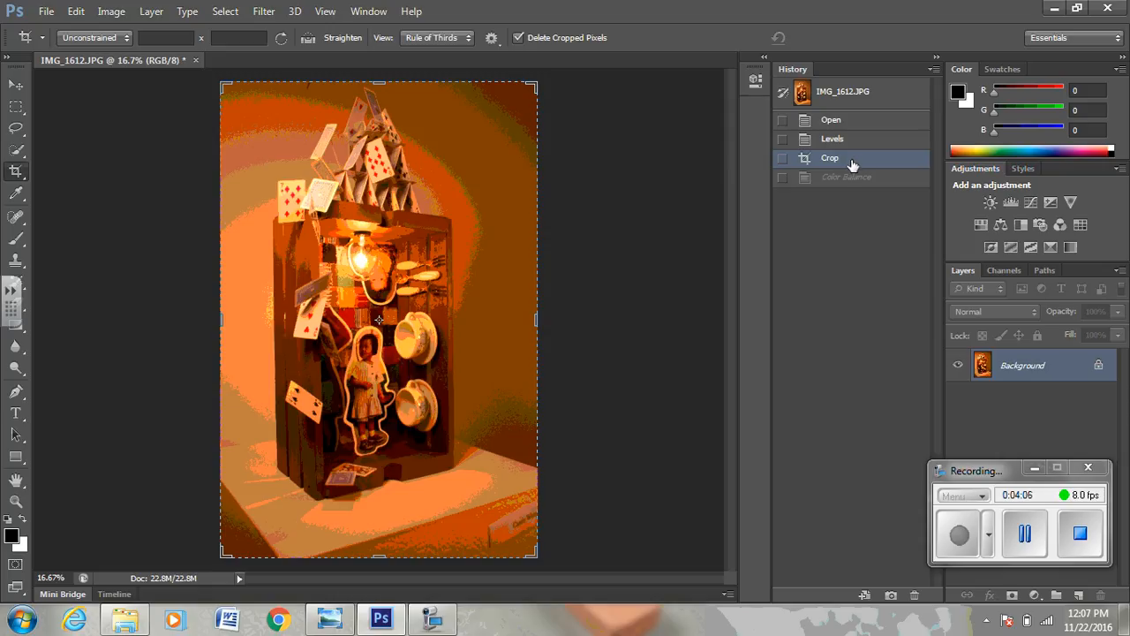
click(842, 180)
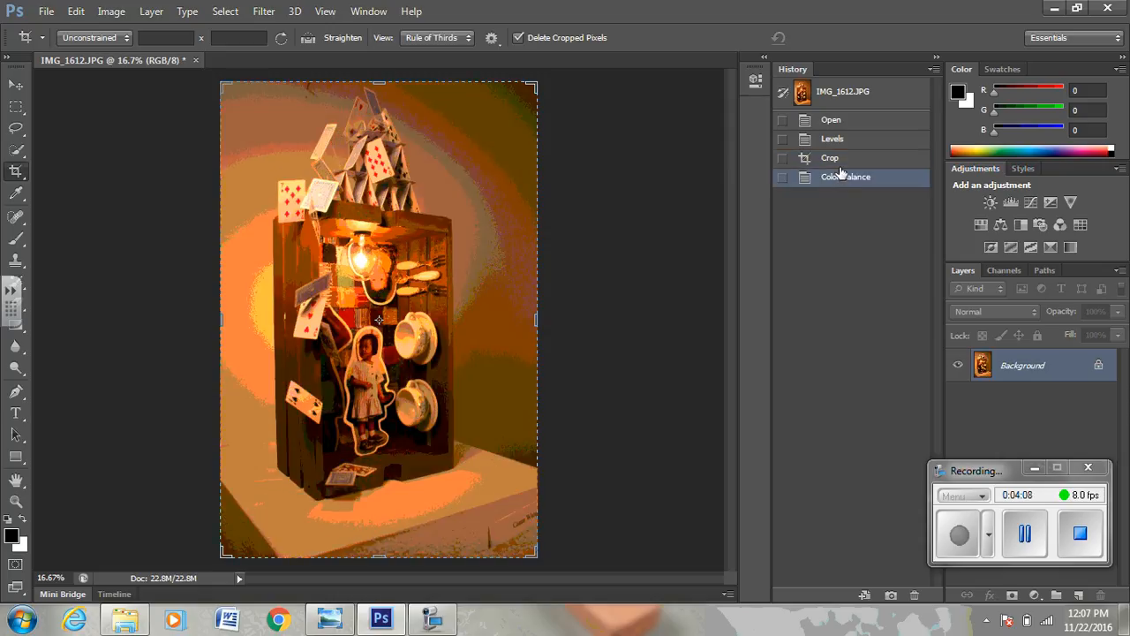
click(843, 163)
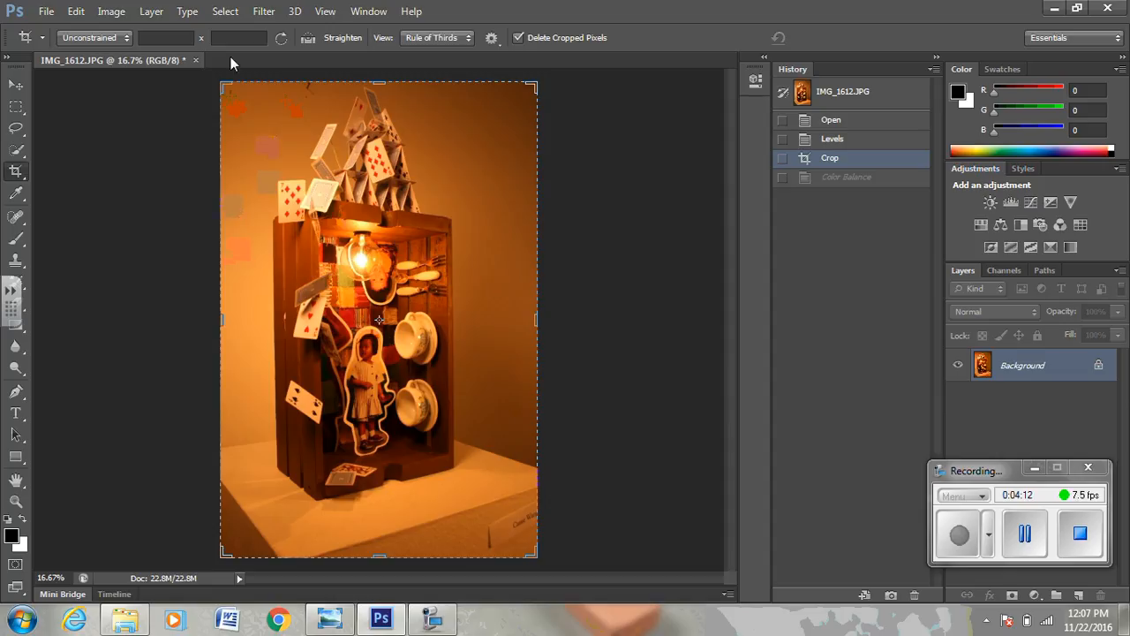
click(477, 166)
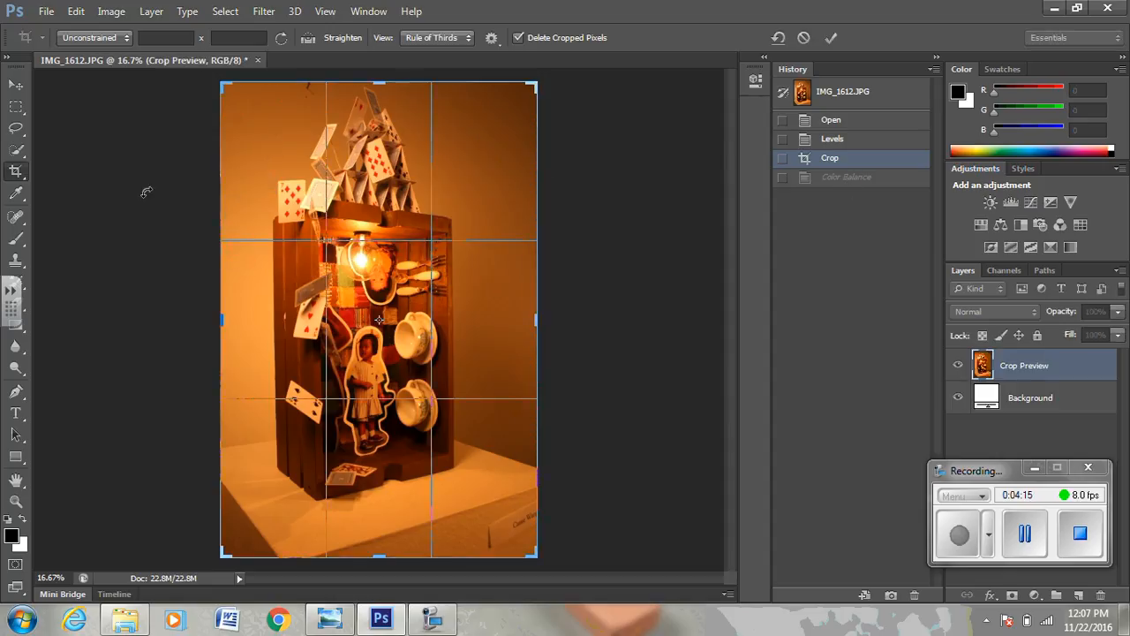
key(Return)
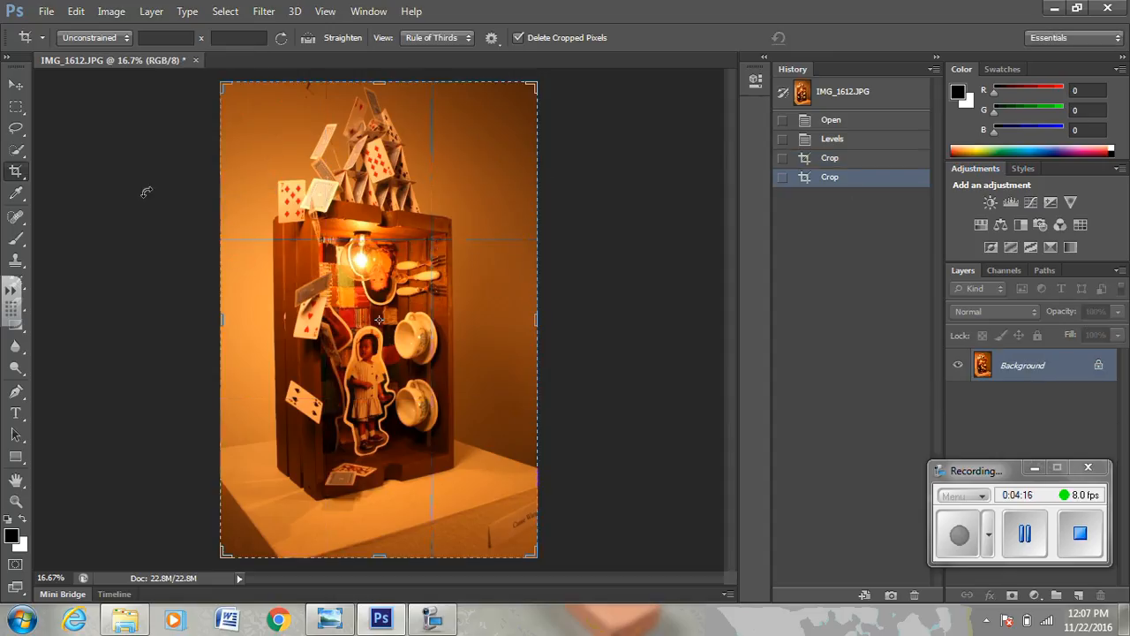
click(837, 160)
- Compare the photo at the Levels, Crop and Color Balance history states, ending on the Color Balance state
click(838, 141)
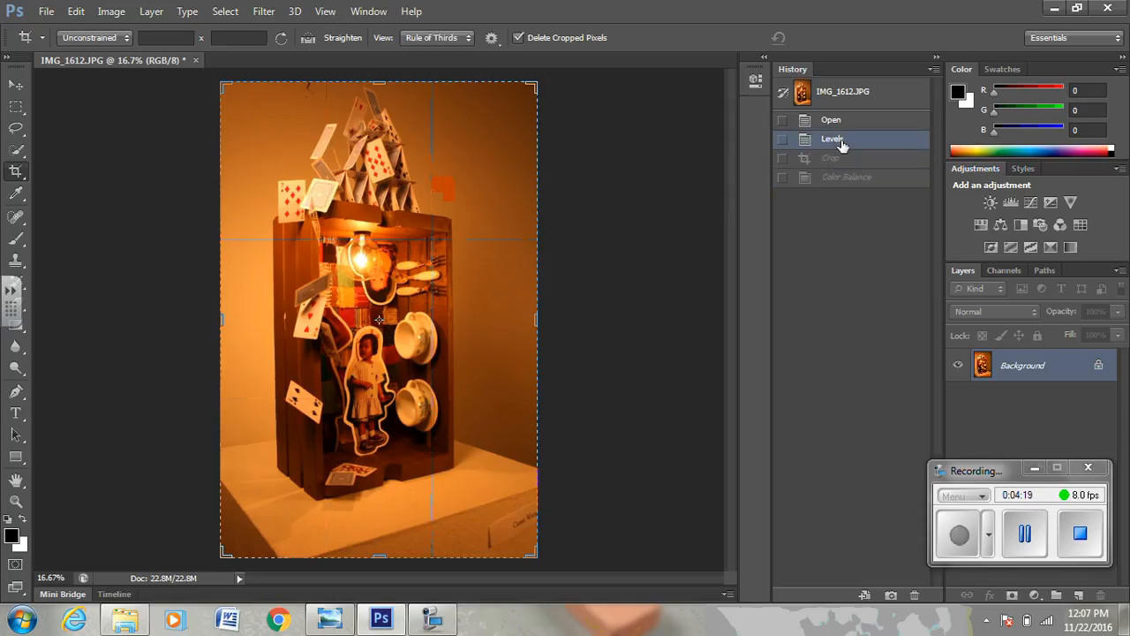
click(838, 160)
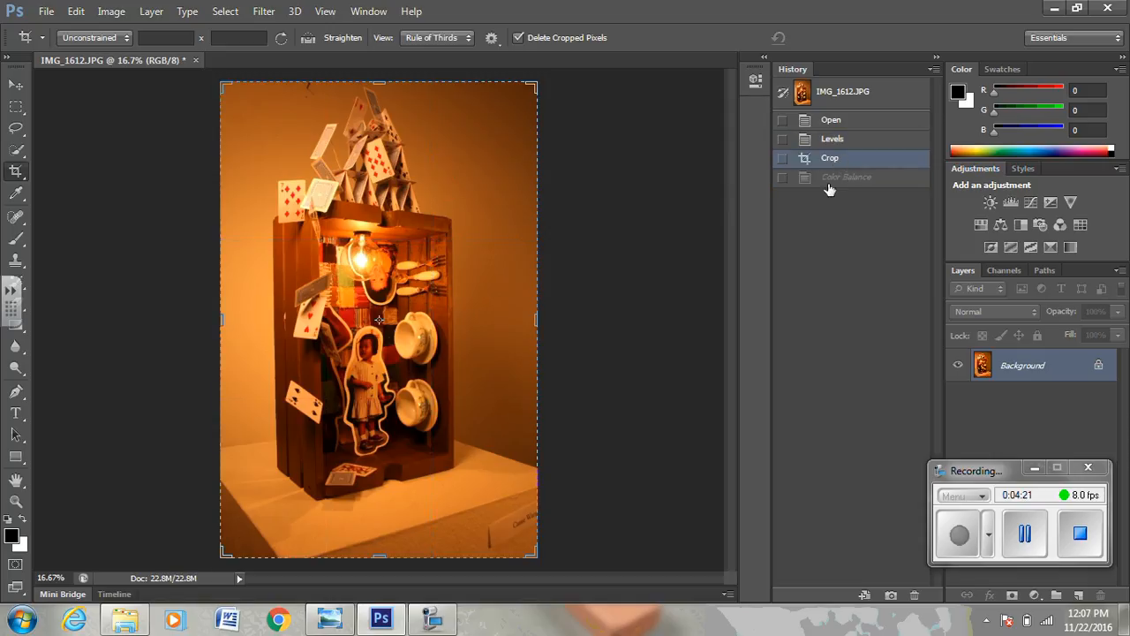
click(828, 180)
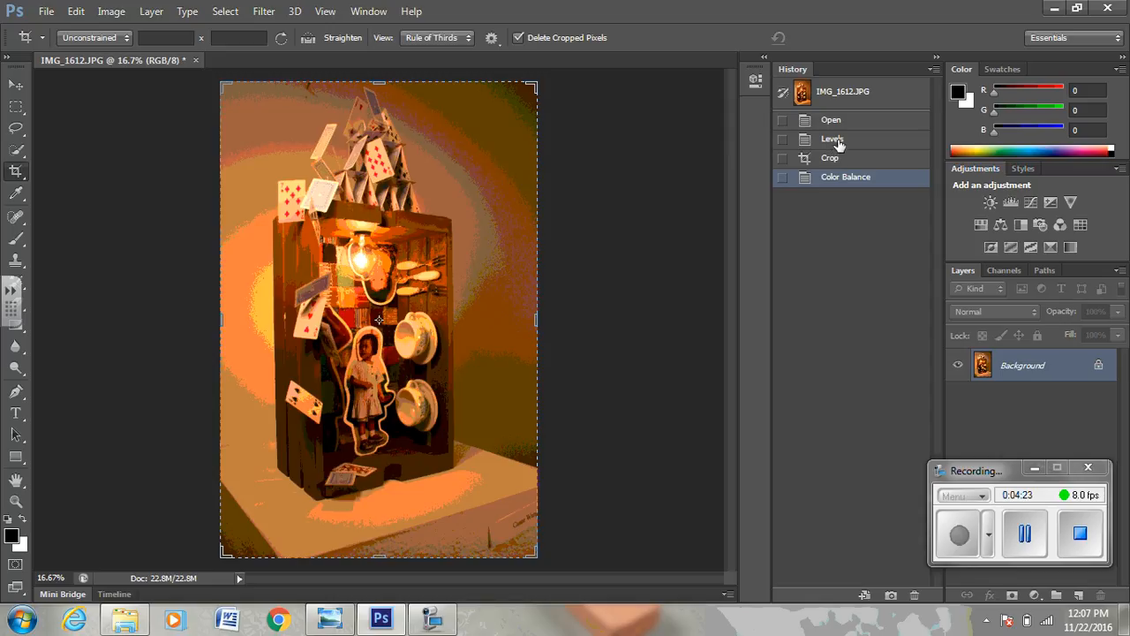
click(837, 142)
click(827, 180)
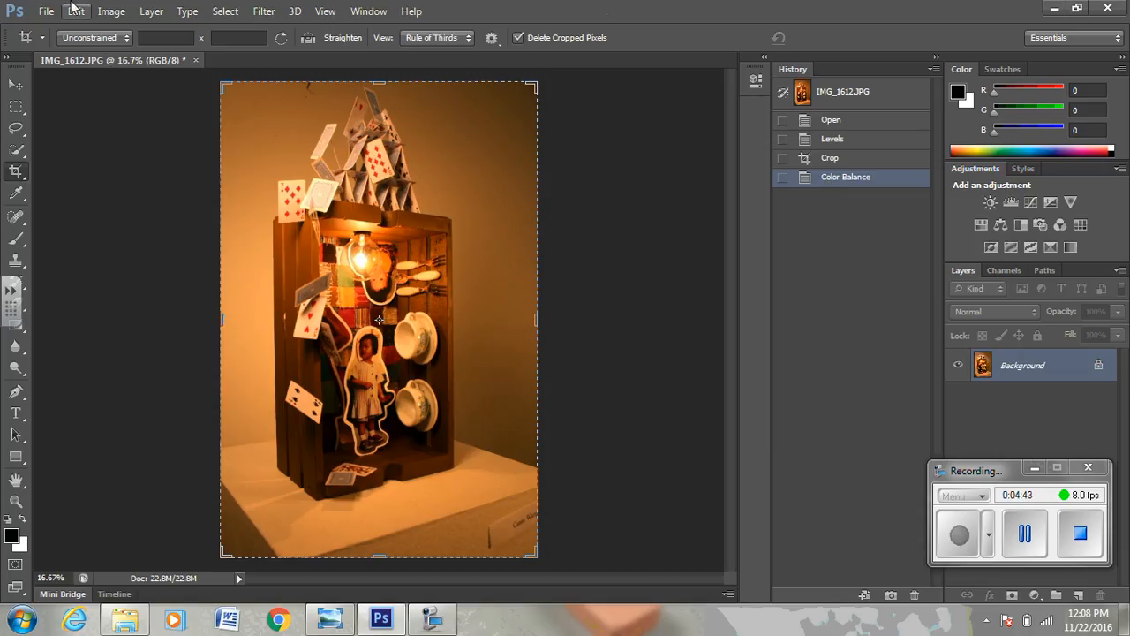
click(107, 14)
mouse_move(133, 55)
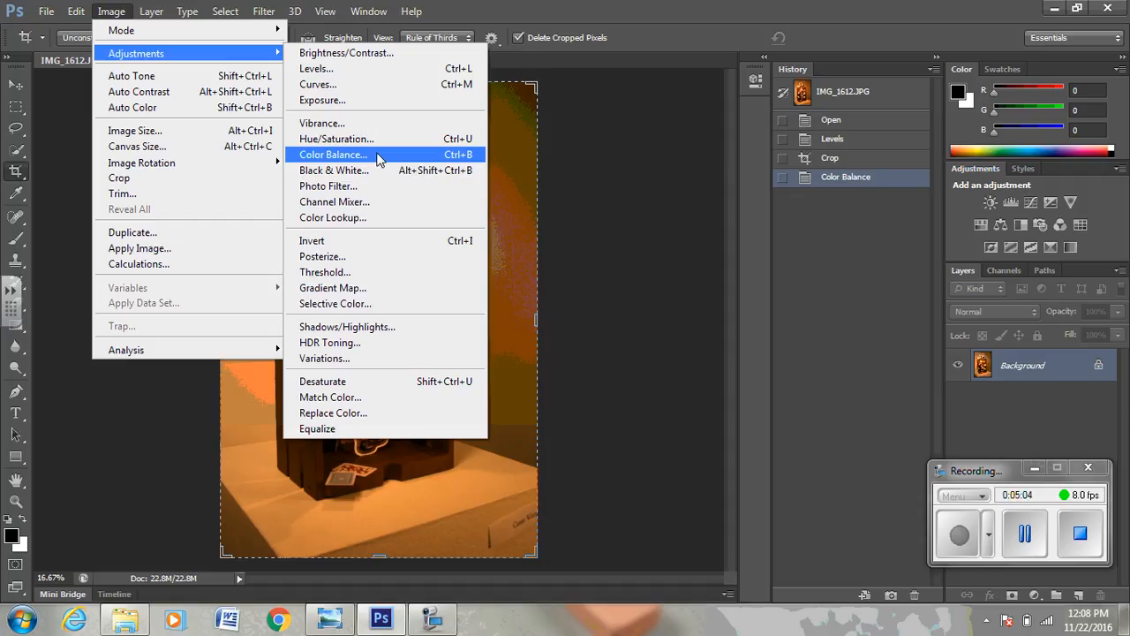
click(612, 203)
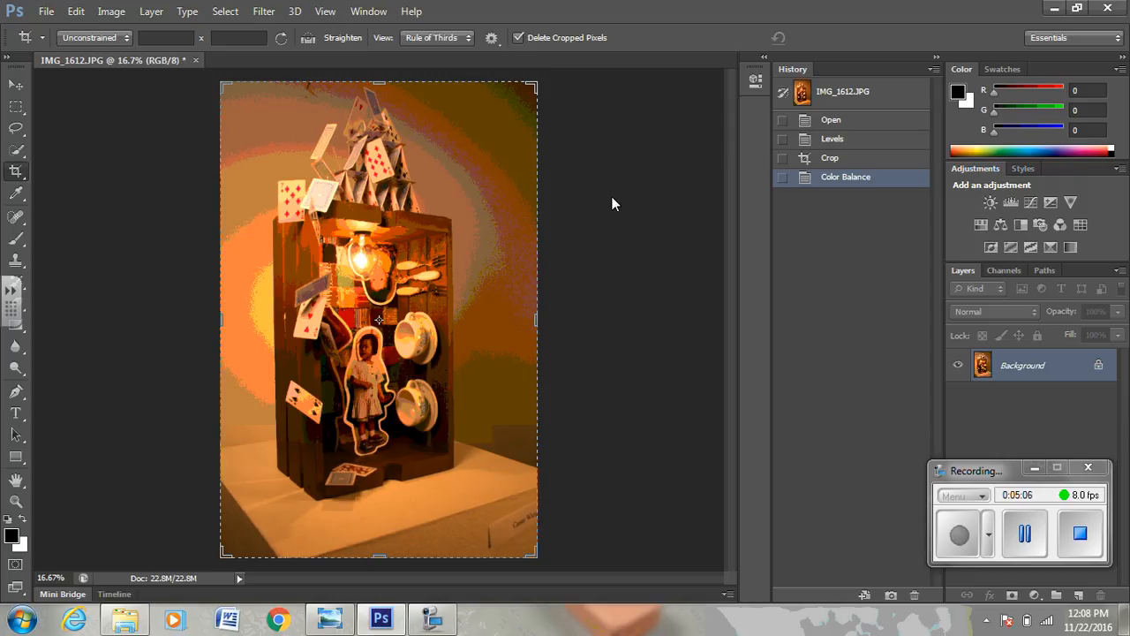